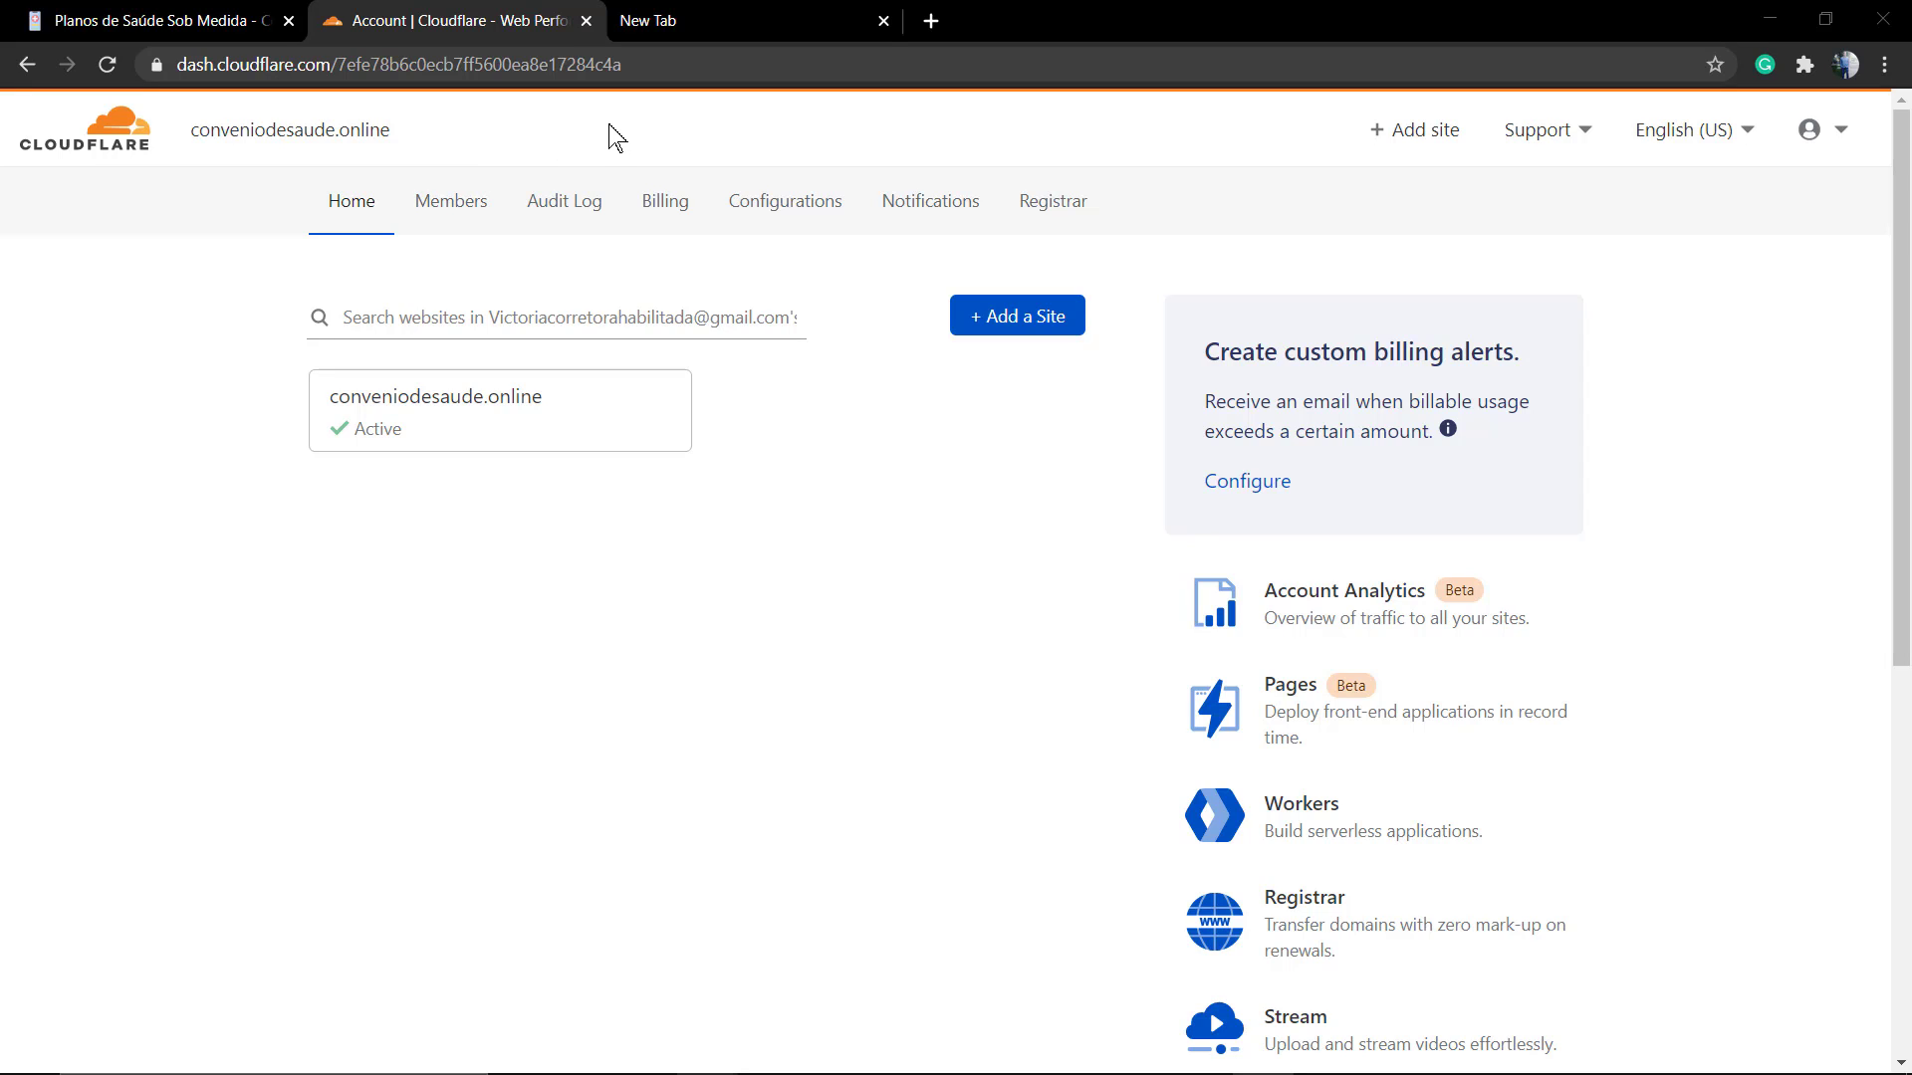
# Open the conveniodesaude.online site Overview and point at Purge Cache under Quick Actions.
pyautogui.click(466, 443)
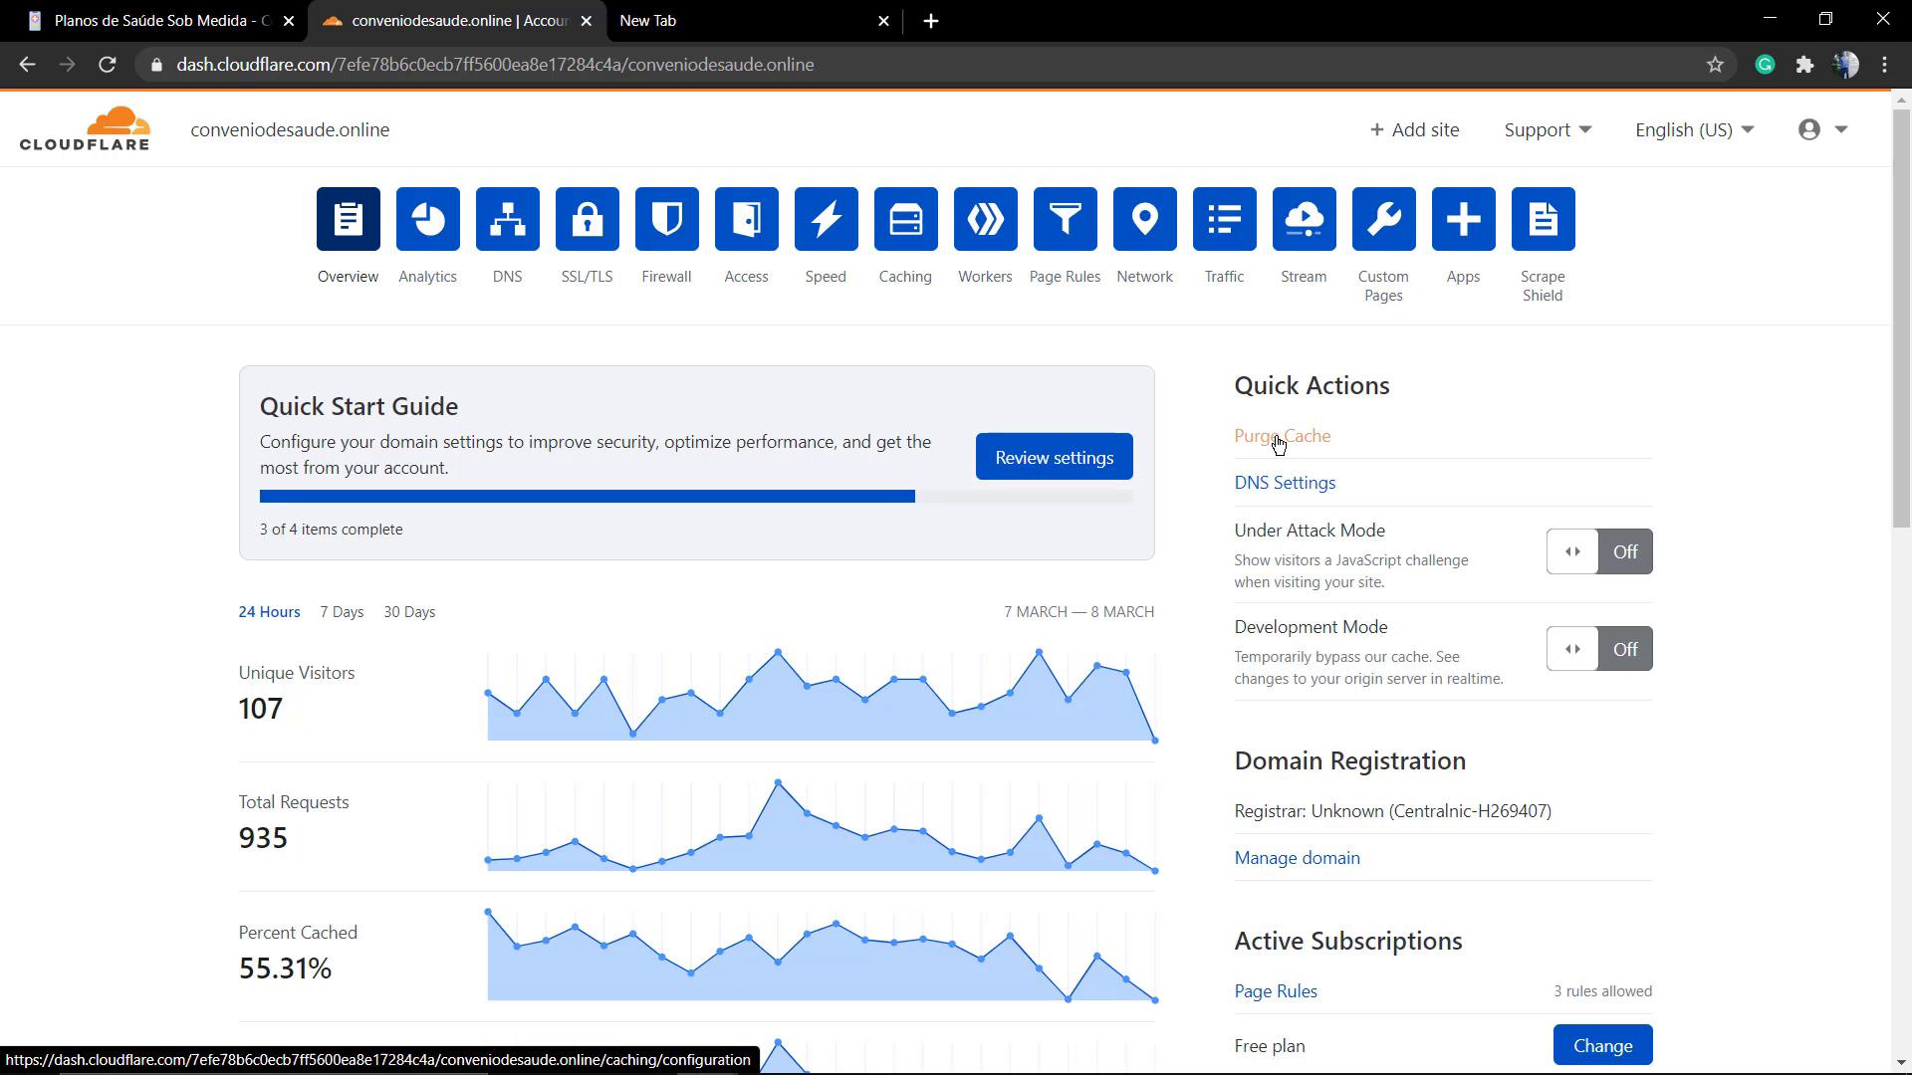
pyautogui.click(1278, 443)
# Open the Custom Purge form for purging by URL, then go to the live Planos de Saúde tab.
pyautogui.click(1281, 437)
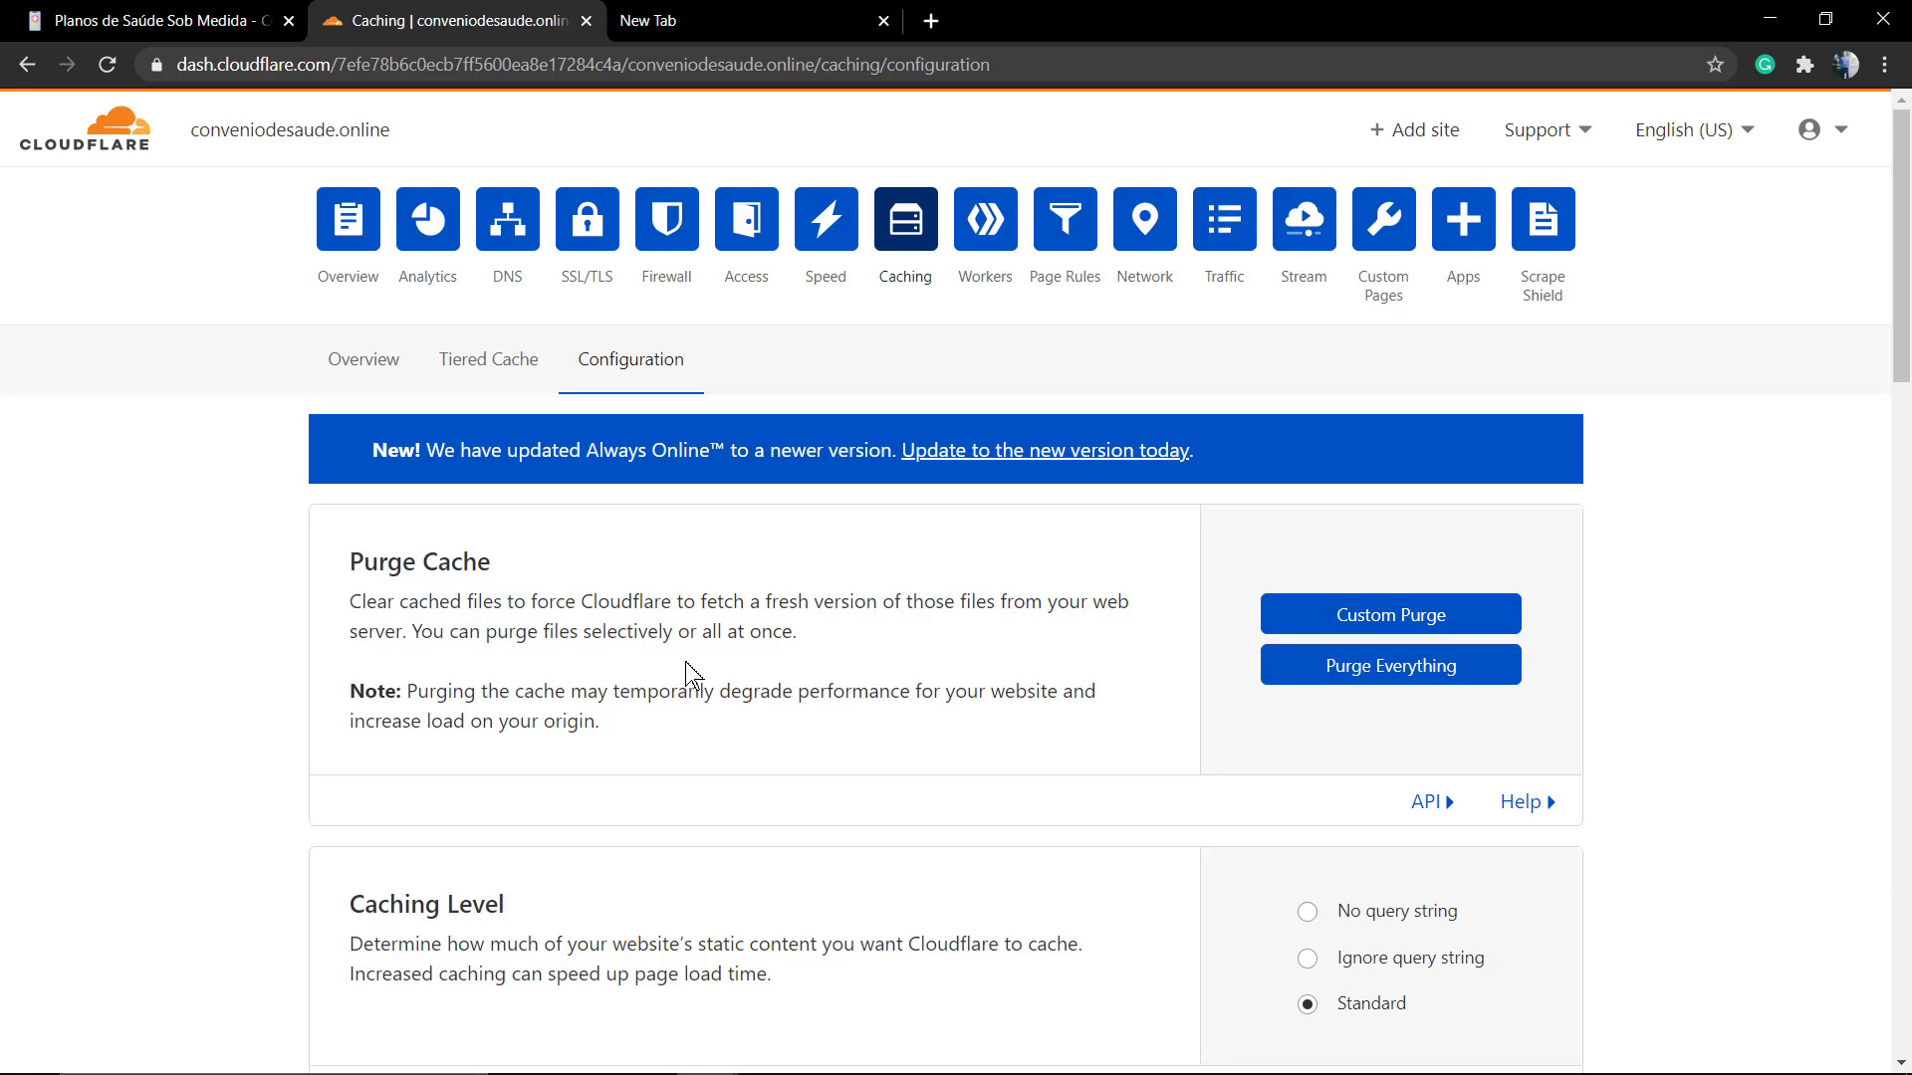
pyautogui.click(1384, 617)
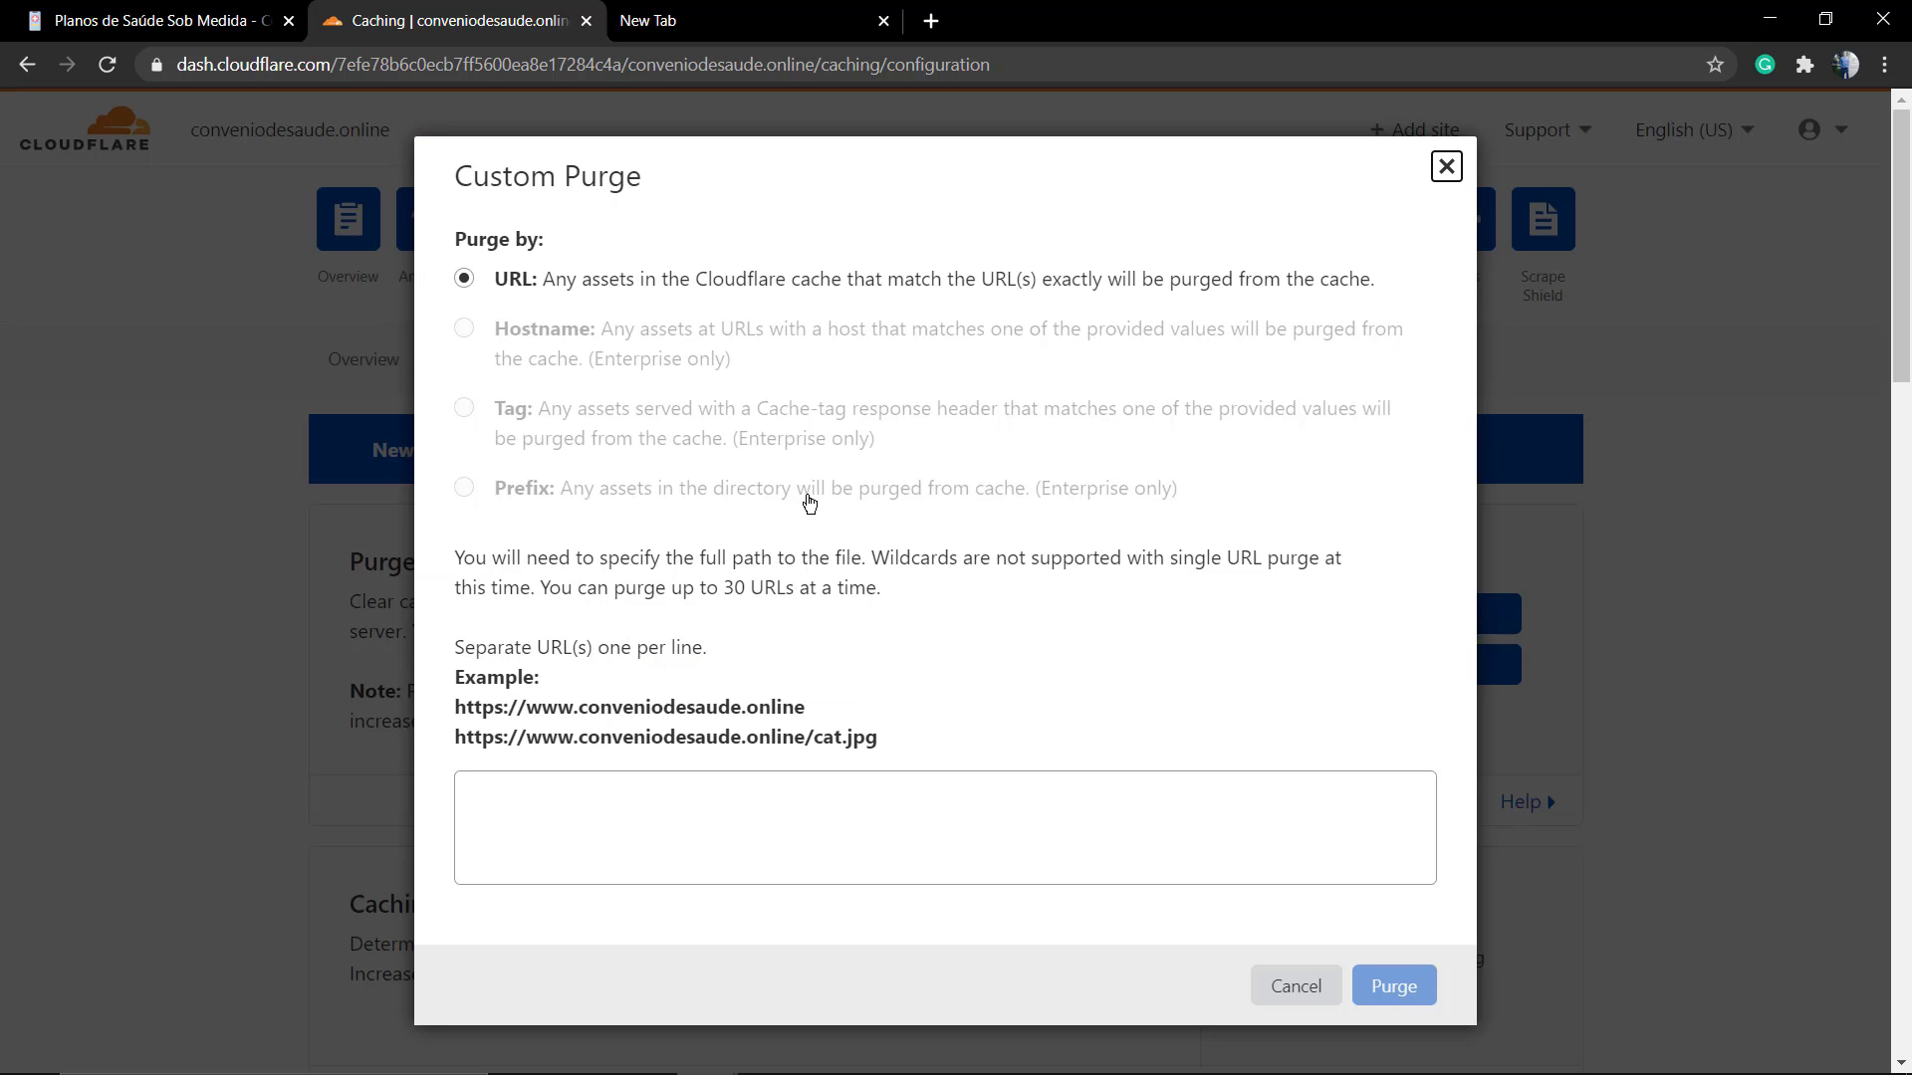
pyautogui.click(170, 18)
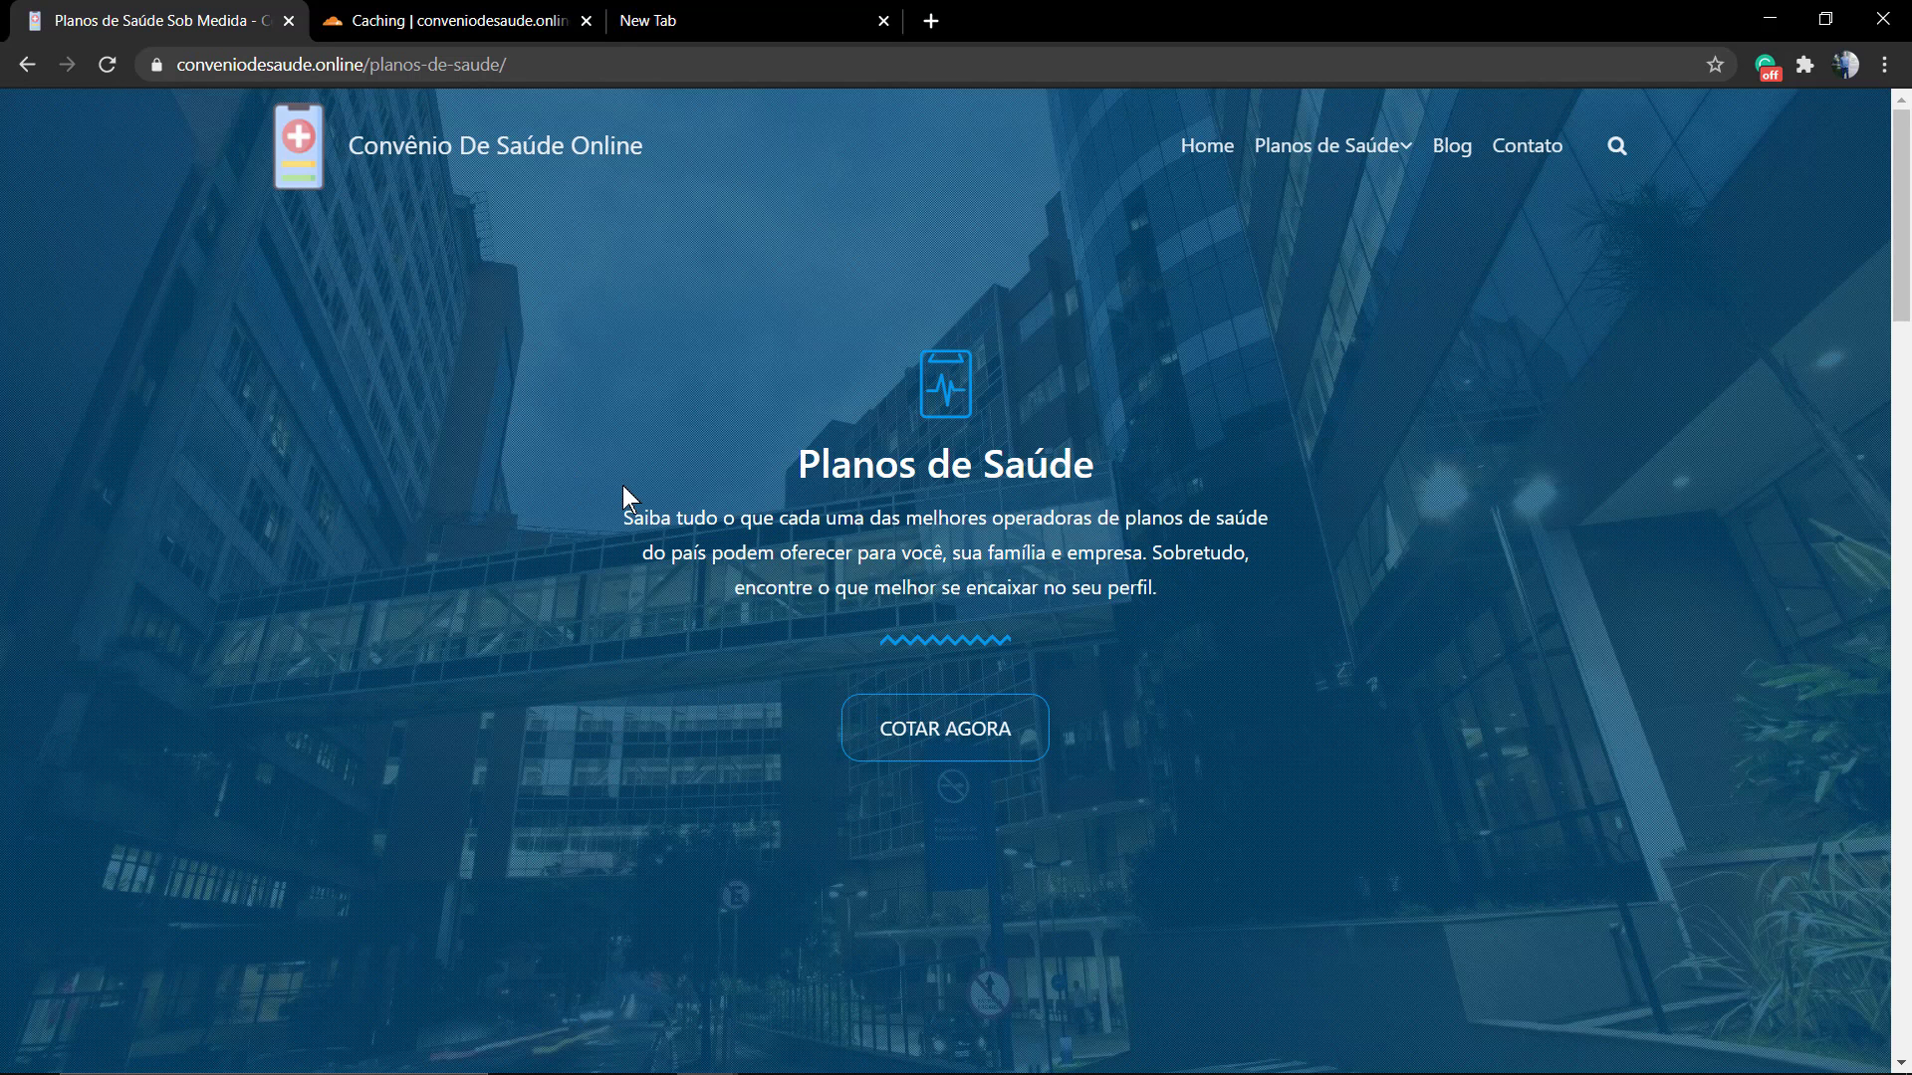
# Copy the Planos de Saúde page address from the address bar and return to Cloudflare.
pyautogui.click(548, 67)
pyautogui.click(547, 67)
pyautogui.moveTo(546, 66)
pyautogui.mouseDown()
pyautogui.moveTo(433, 66)
pyautogui.moveTo(566, 66)
pyautogui.mouseUp()
pyautogui.click(433, 65)
pyautogui.doubleClick(451, 66)
pyautogui.click(565, 67)
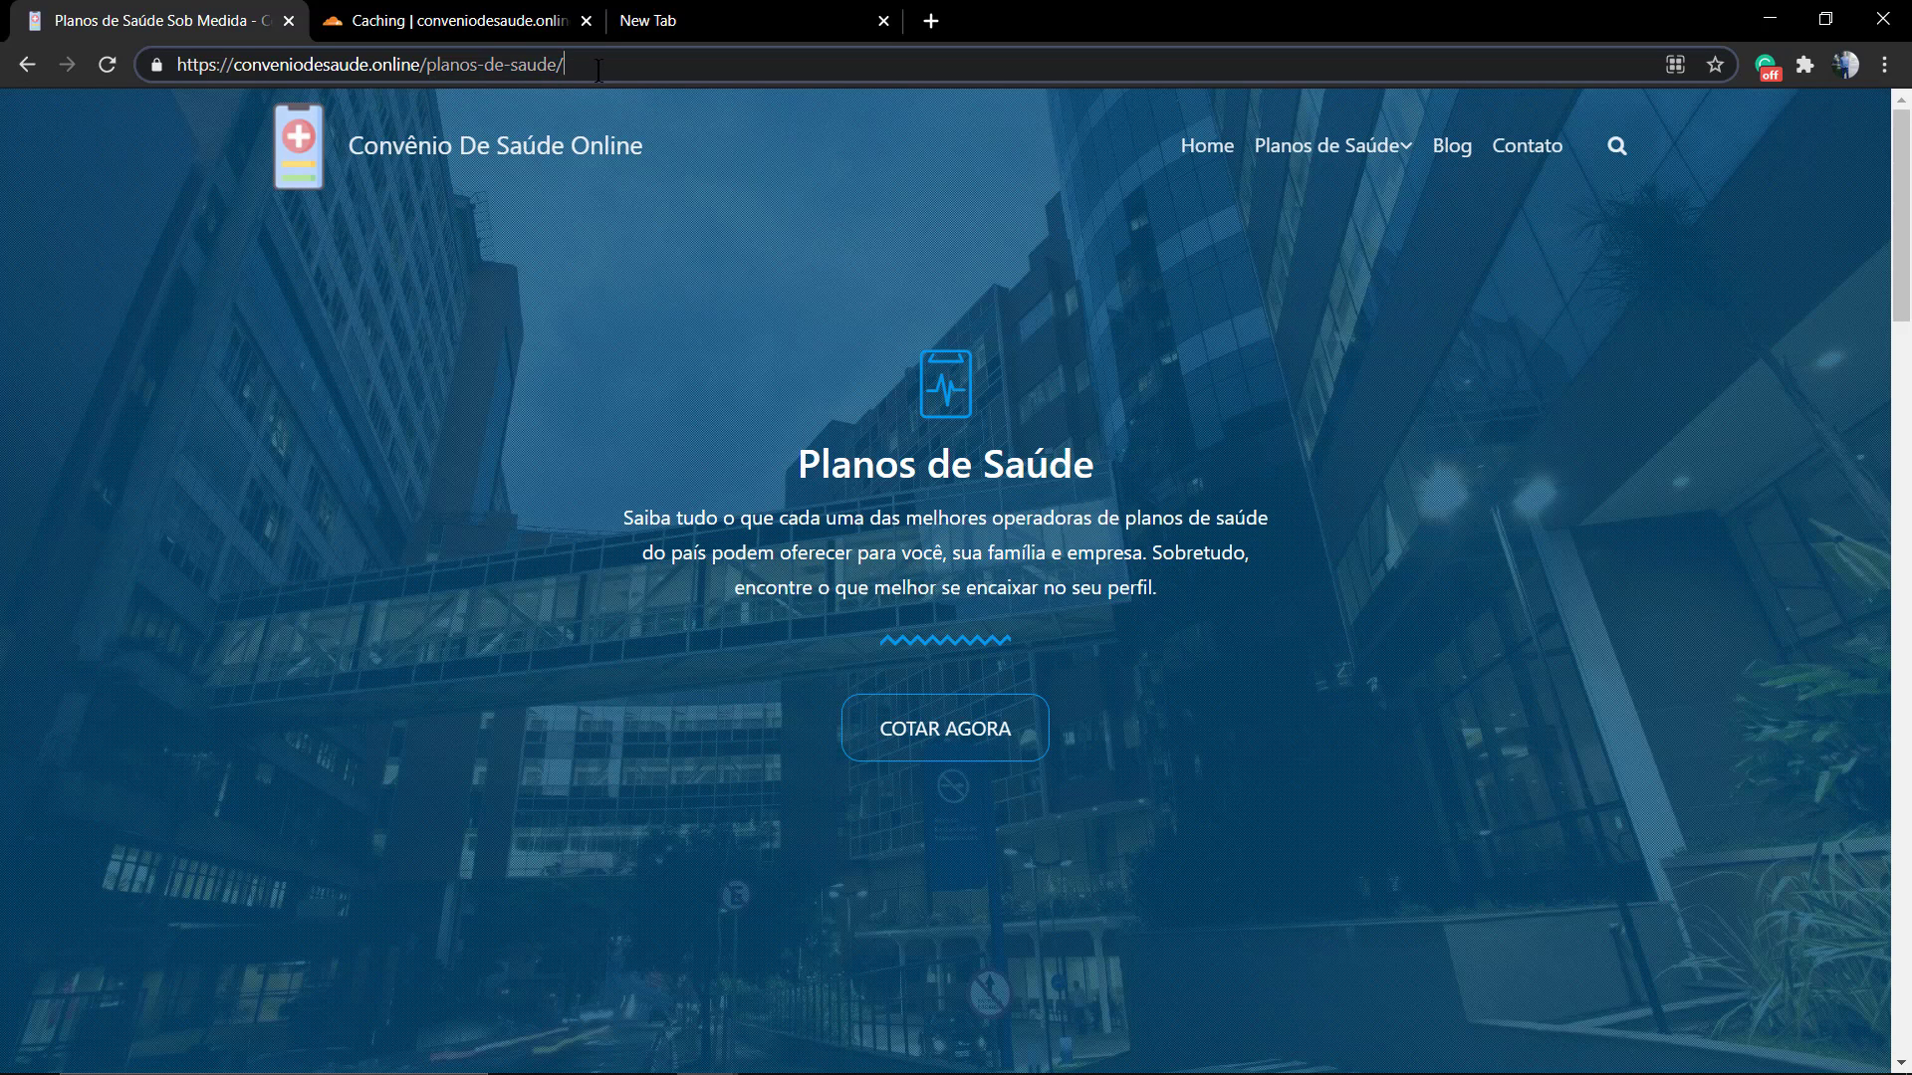
pyautogui.hotkey('ctrl', 'a')
pyautogui.hotkey('ctrl', 'c')
pyautogui.click(493, 33)
pyautogui.click(587, 821)
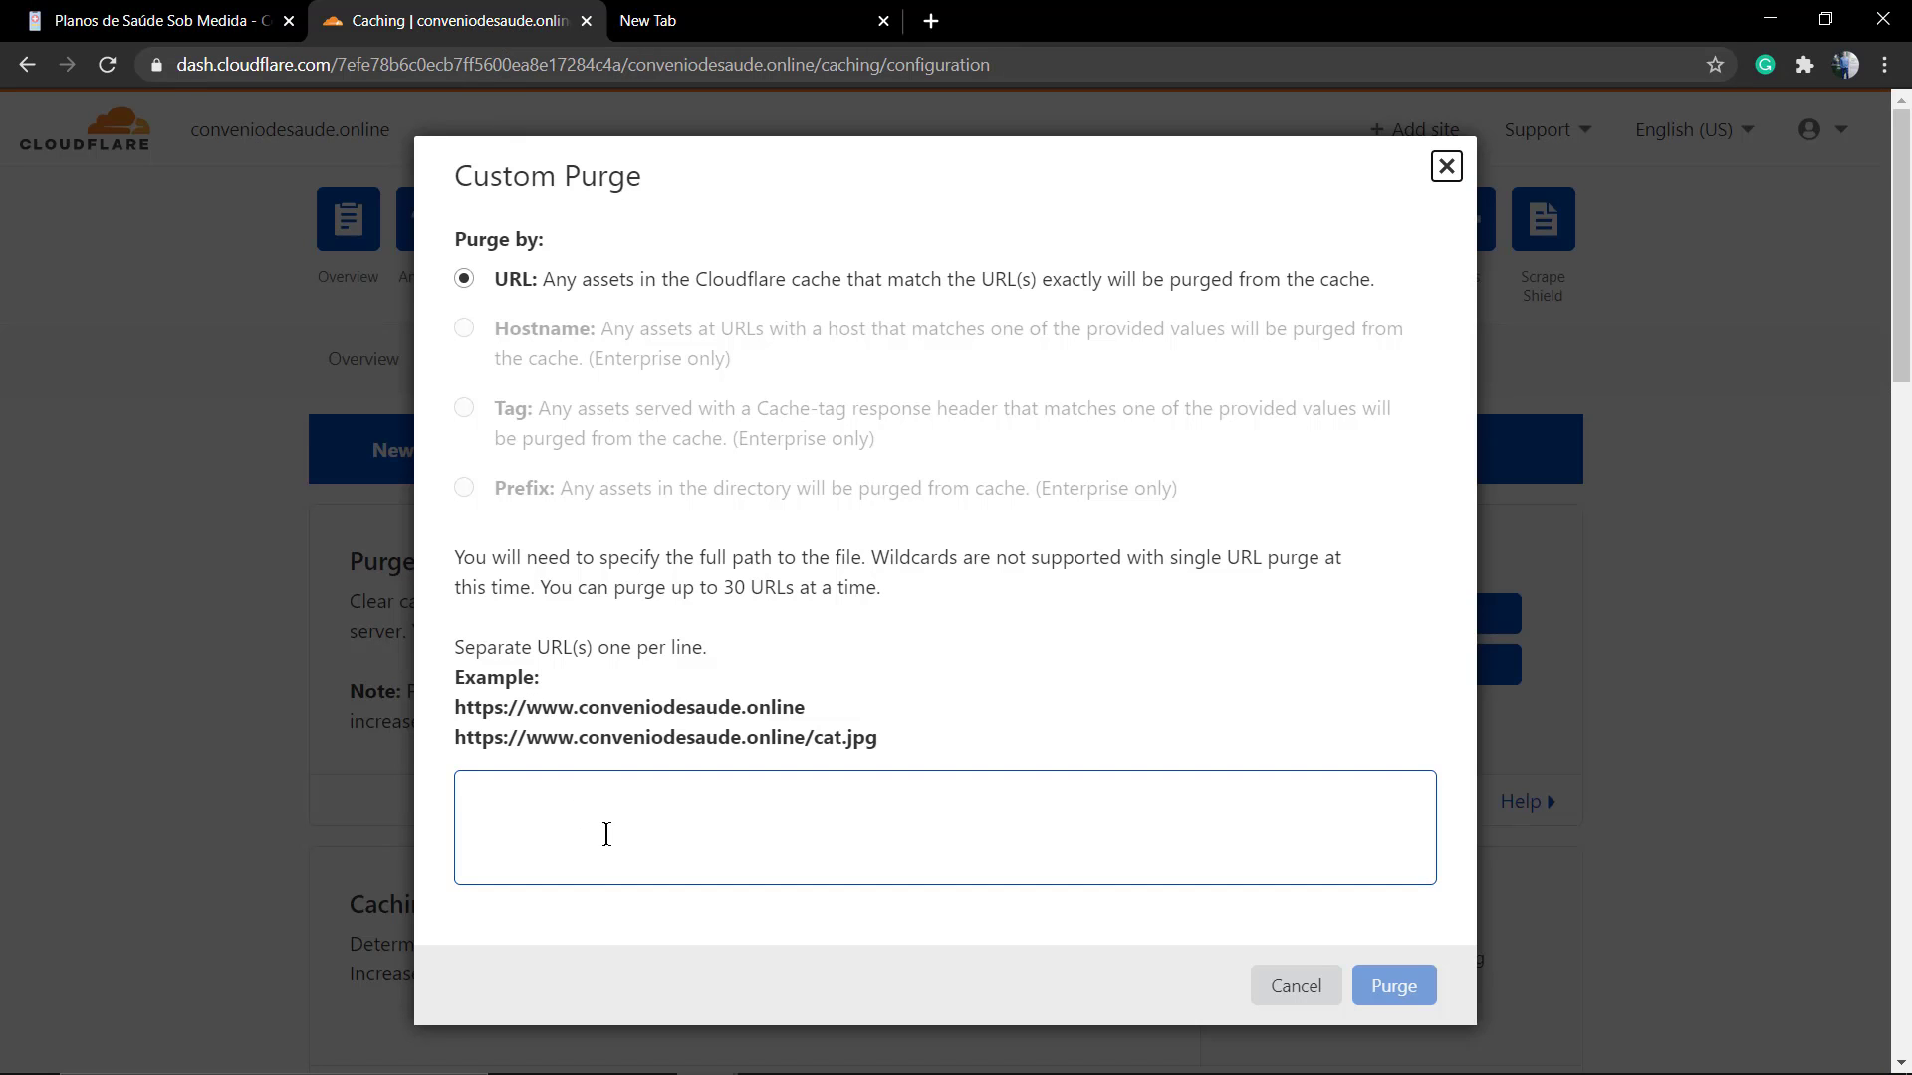
pyautogui.hotkey('ctrl', 'v')
pyautogui.scroll(-1, 609, 800)
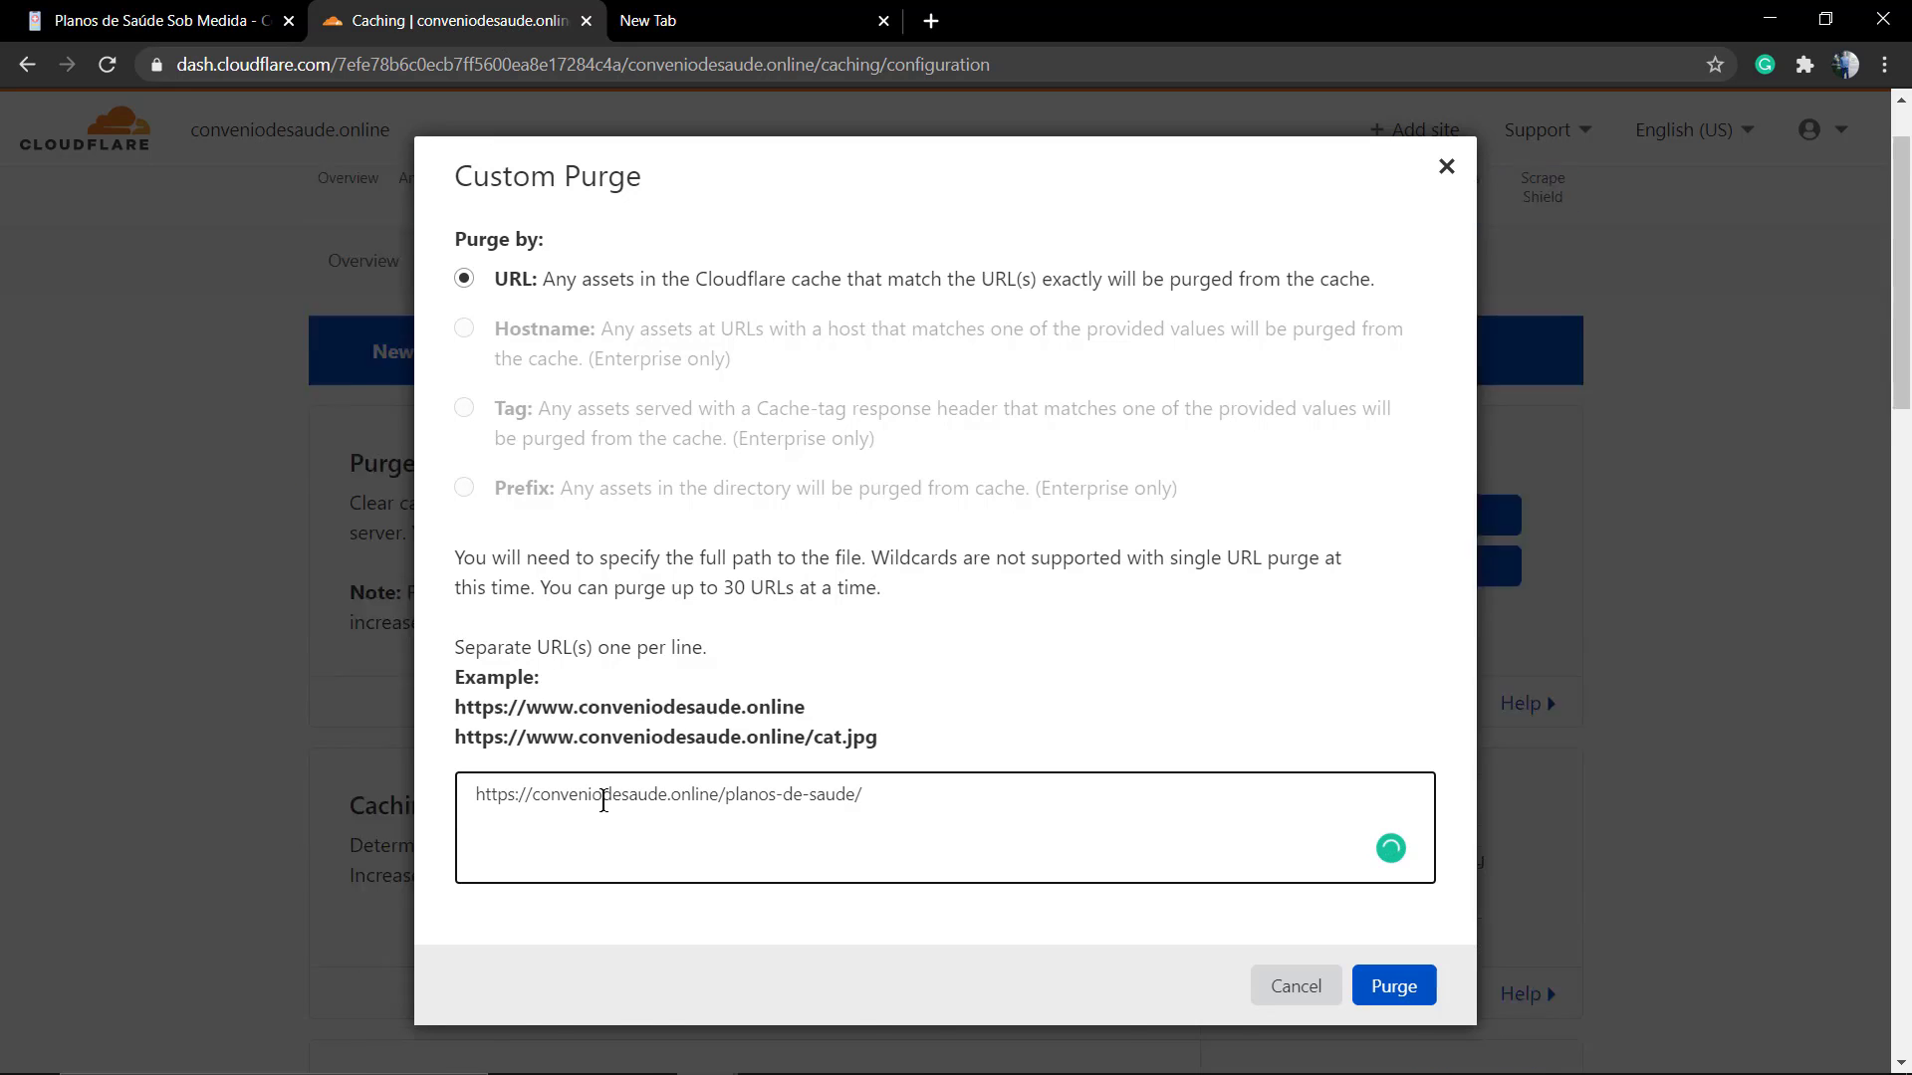
pyautogui.click(1381, 986)
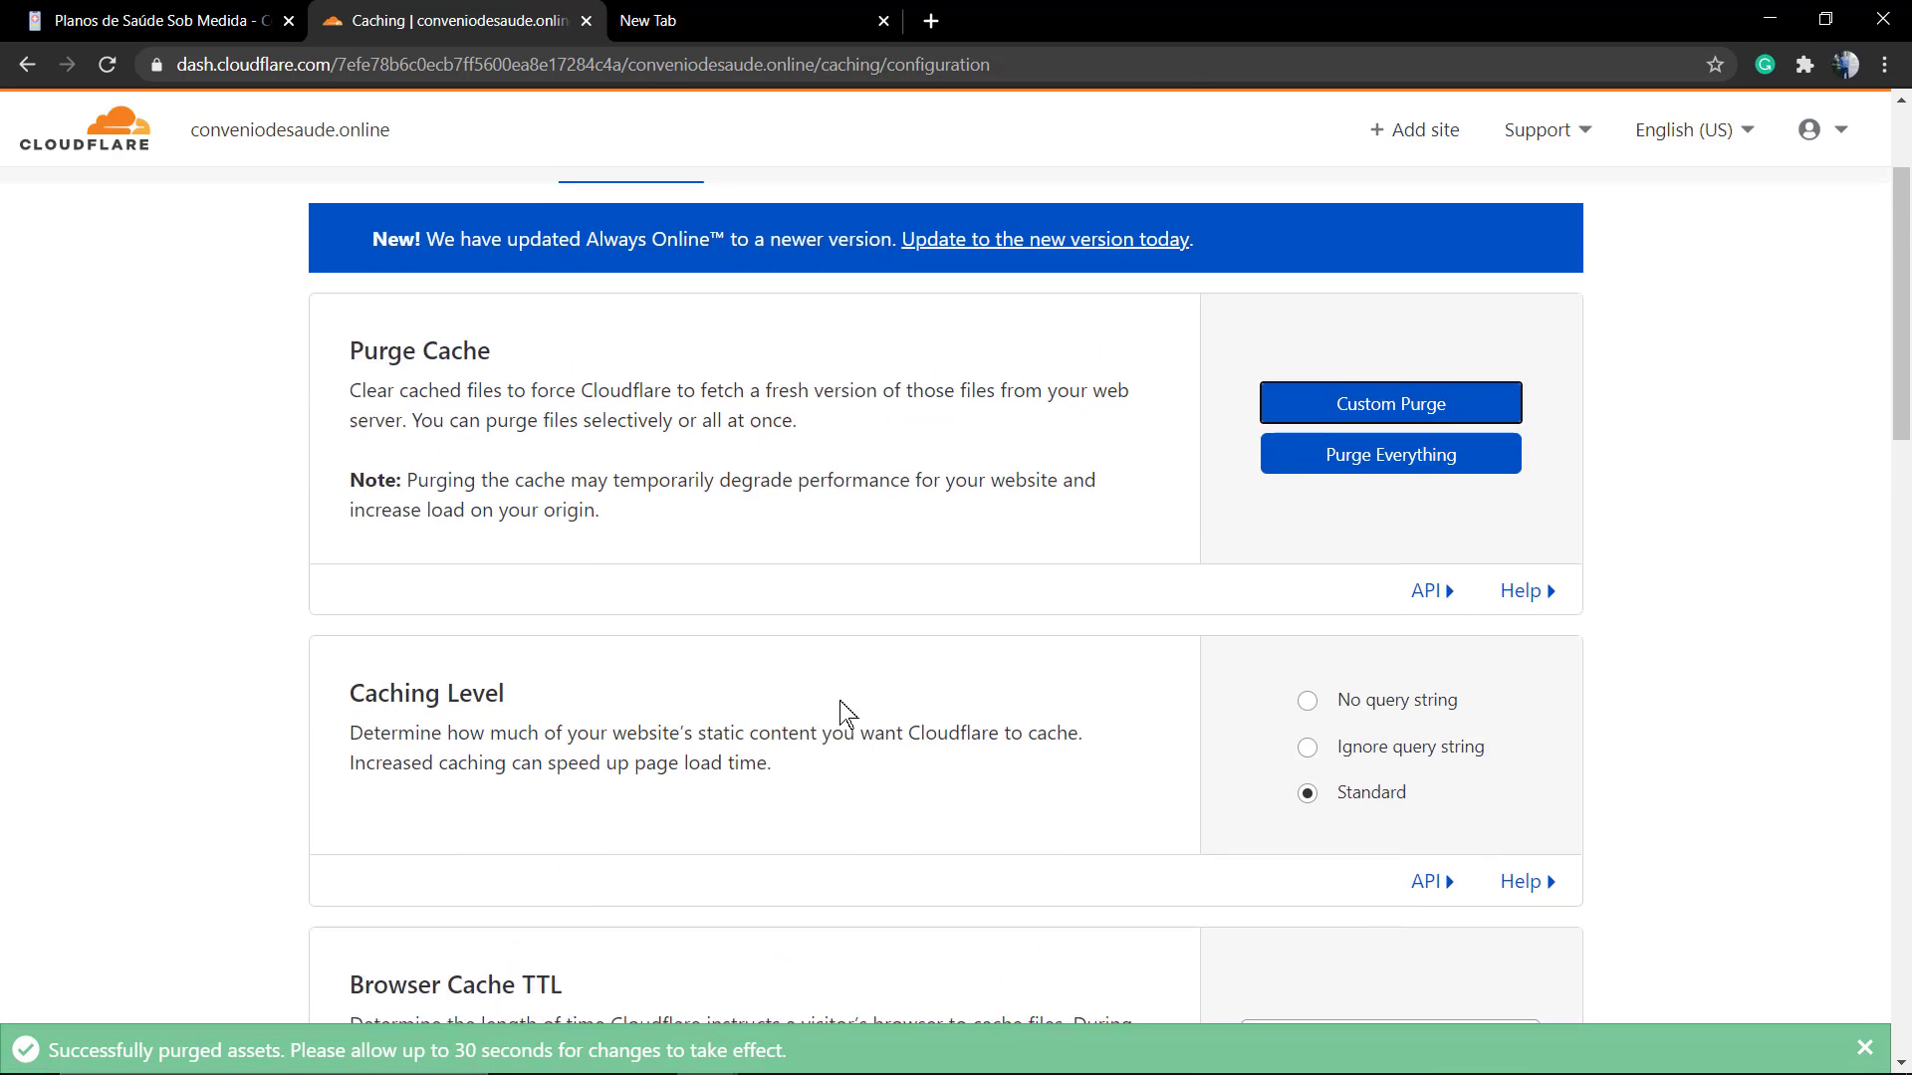
pyautogui.scroll(-1, 841, 712)
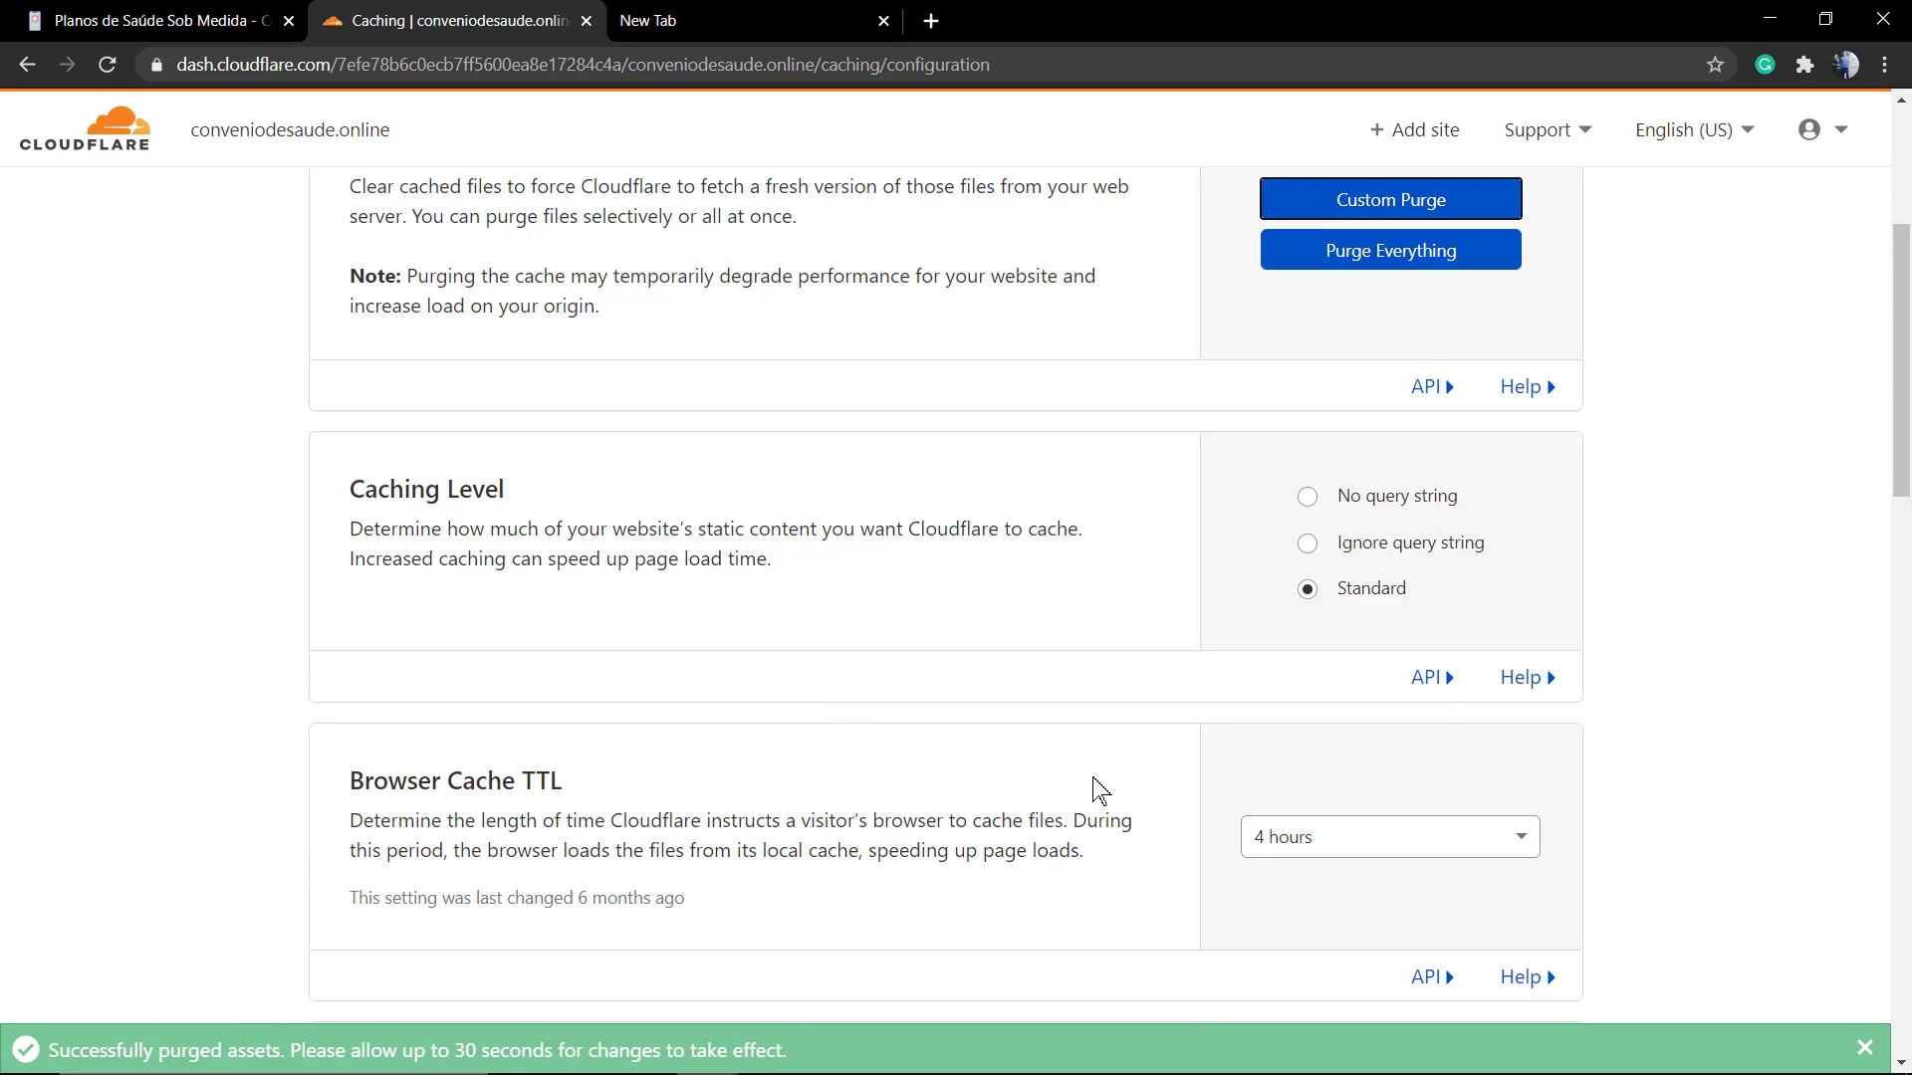
pyautogui.scroll(2, 1092, 790)
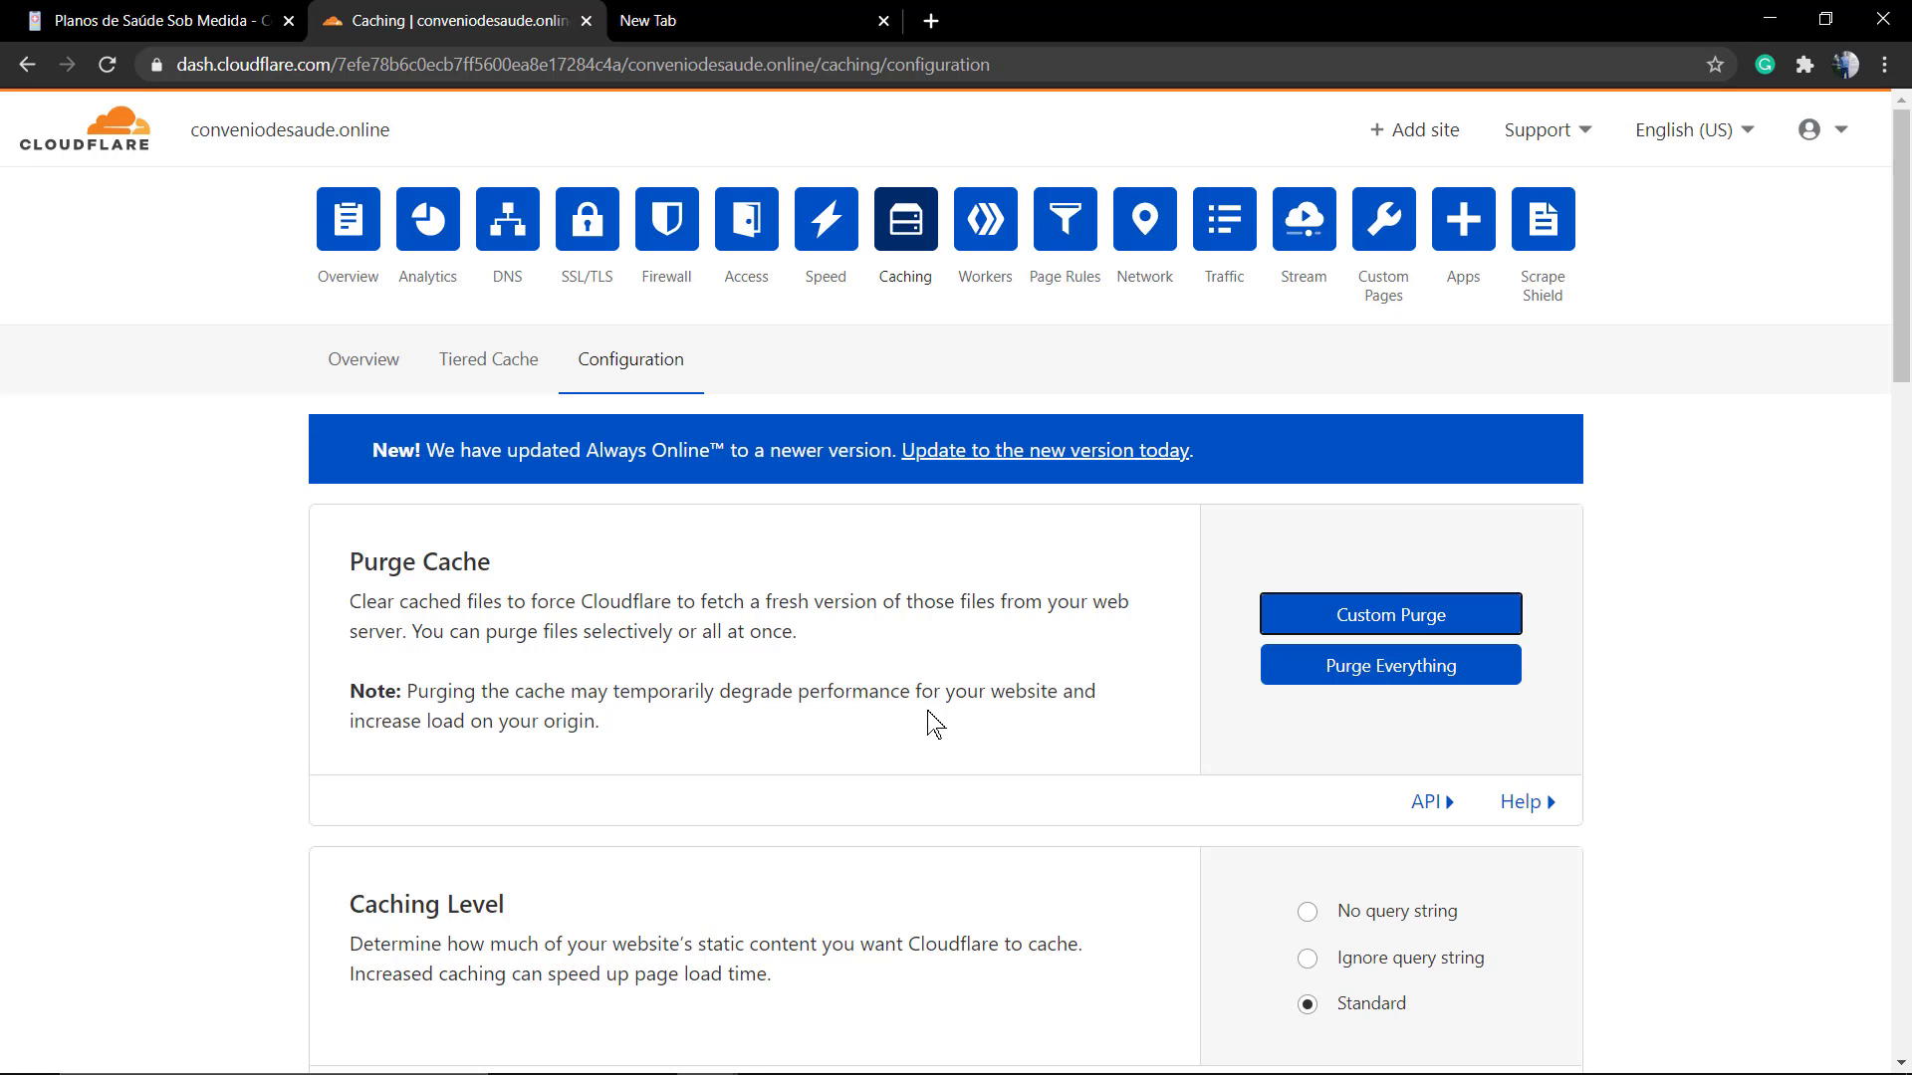
pyautogui.click(1361, 692)
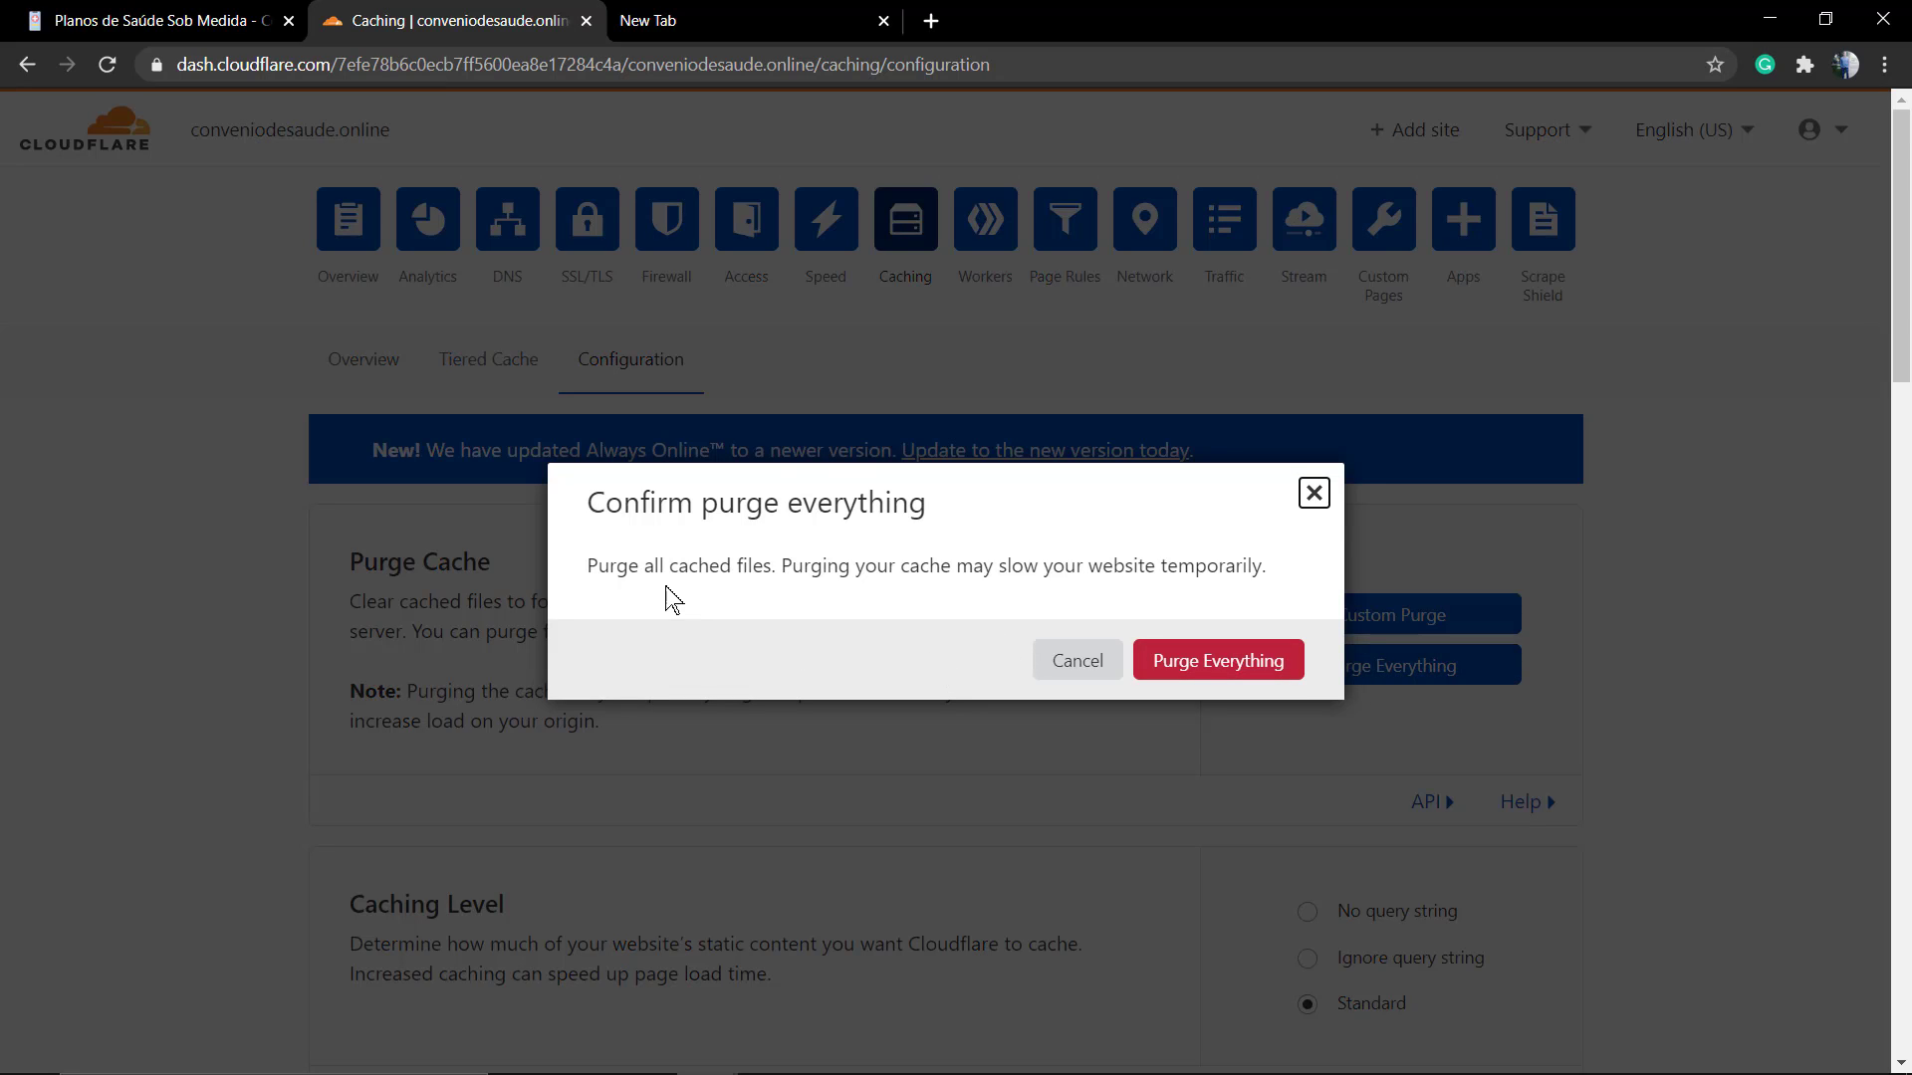
pyautogui.tripleClick(653, 568)
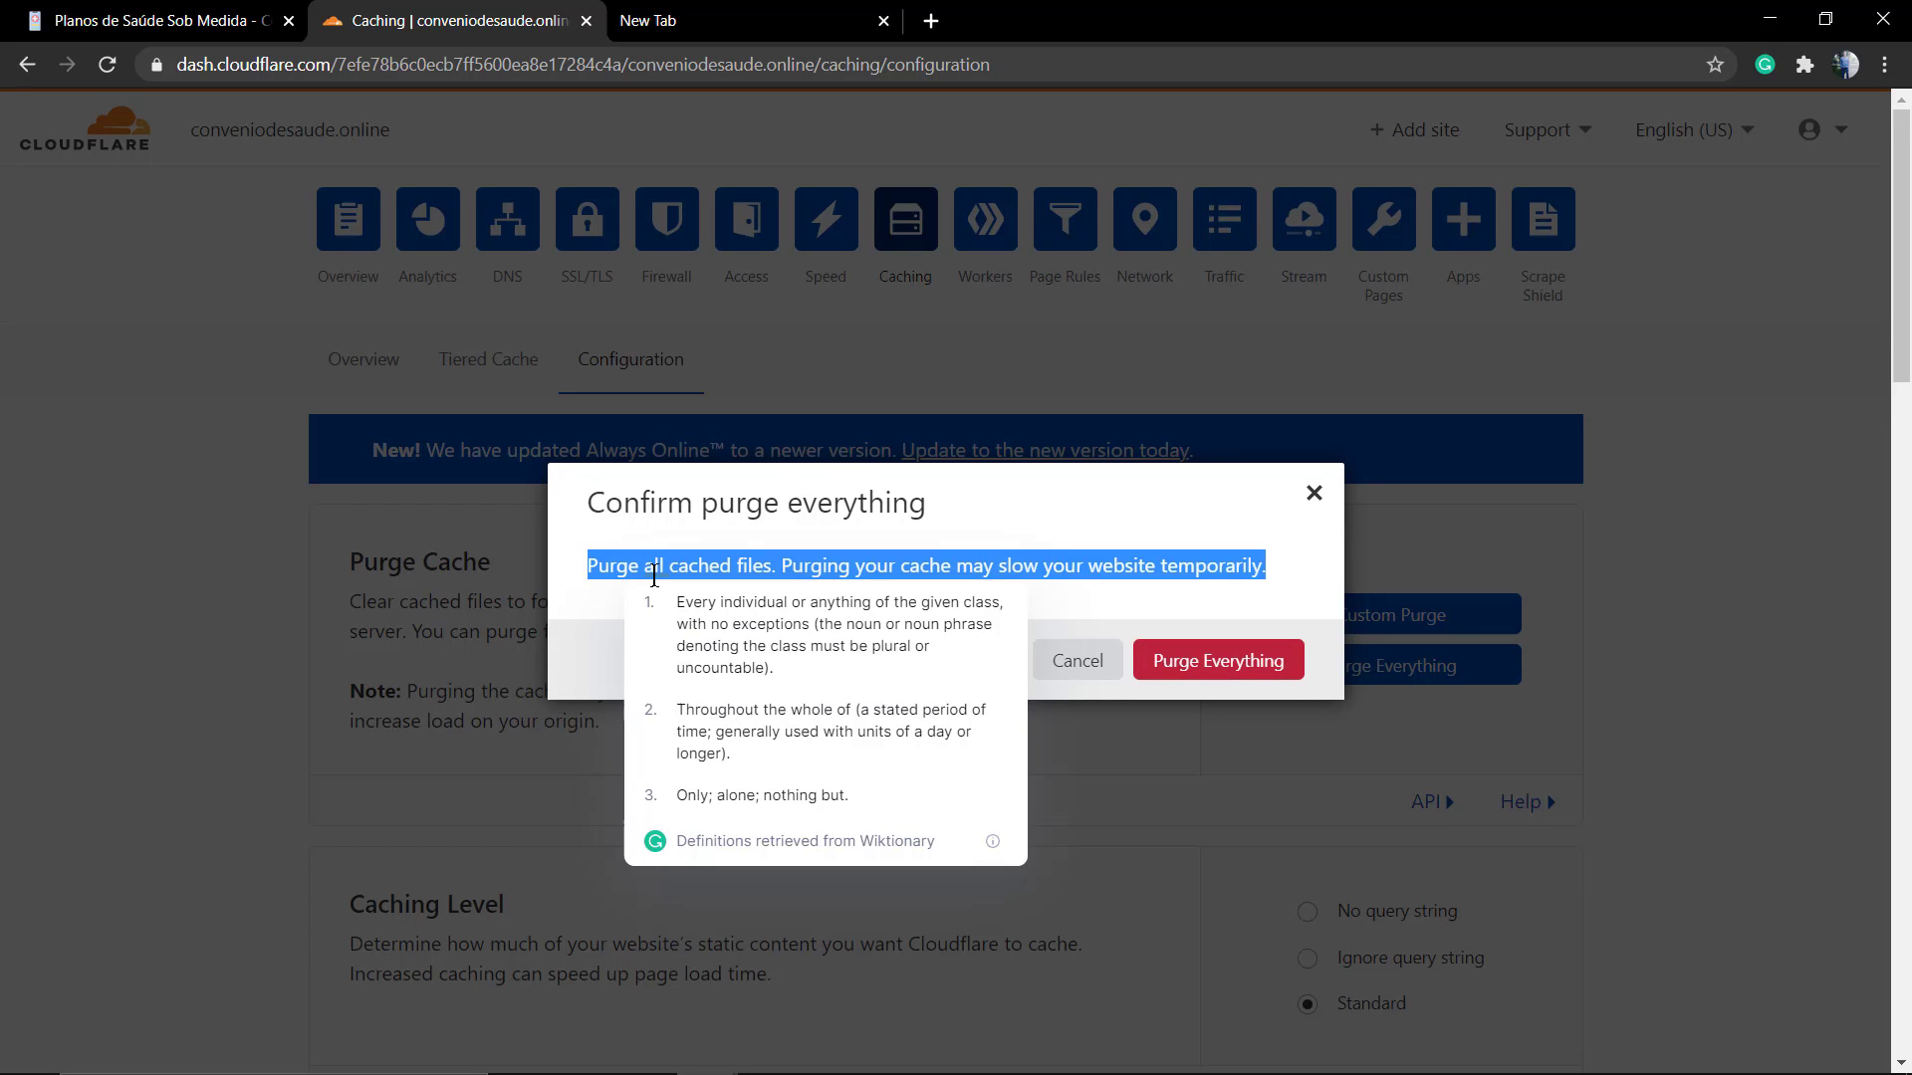
pyautogui.click(978, 564)
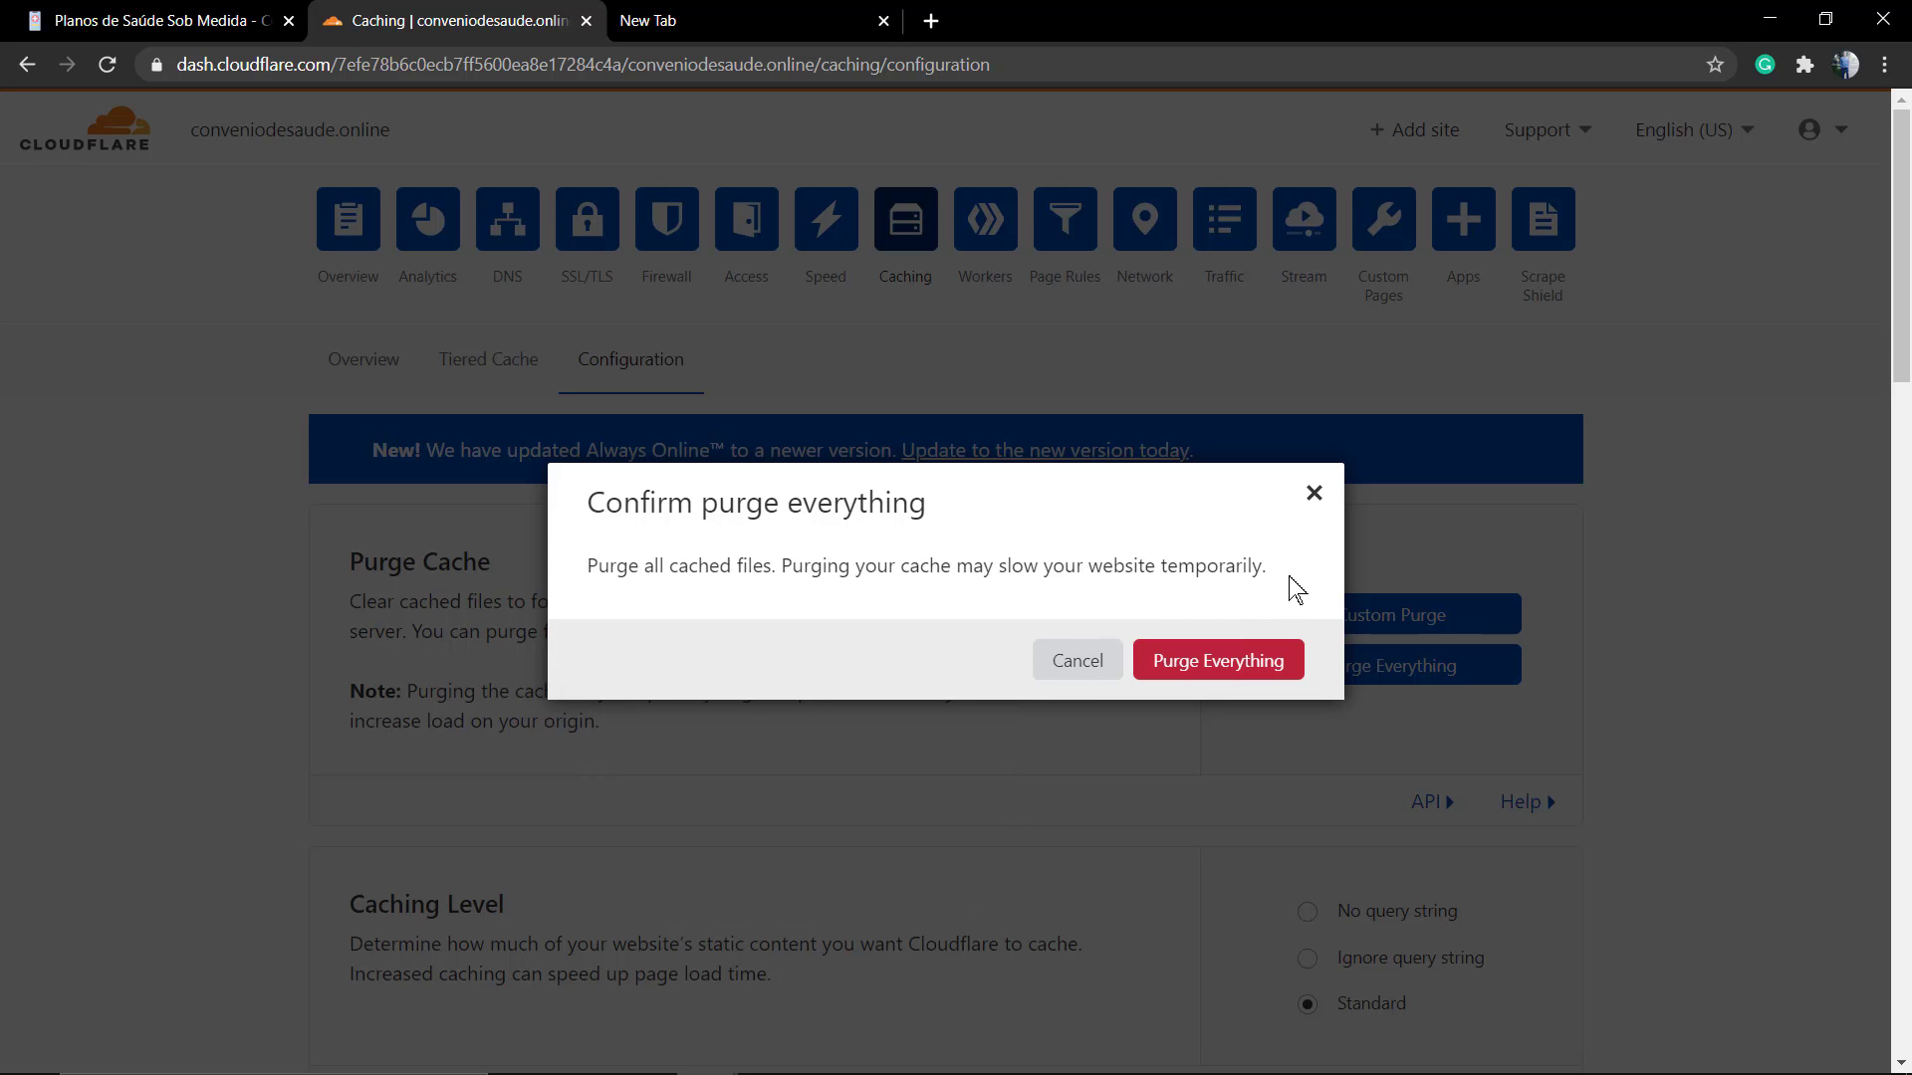
pyautogui.moveTo(1287, 586)
pyautogui.mouseDown()
pyautogui.moveTo(575, 576)
pyautogui.moveTo(1292, 579)
pyautogui.mouseUp()
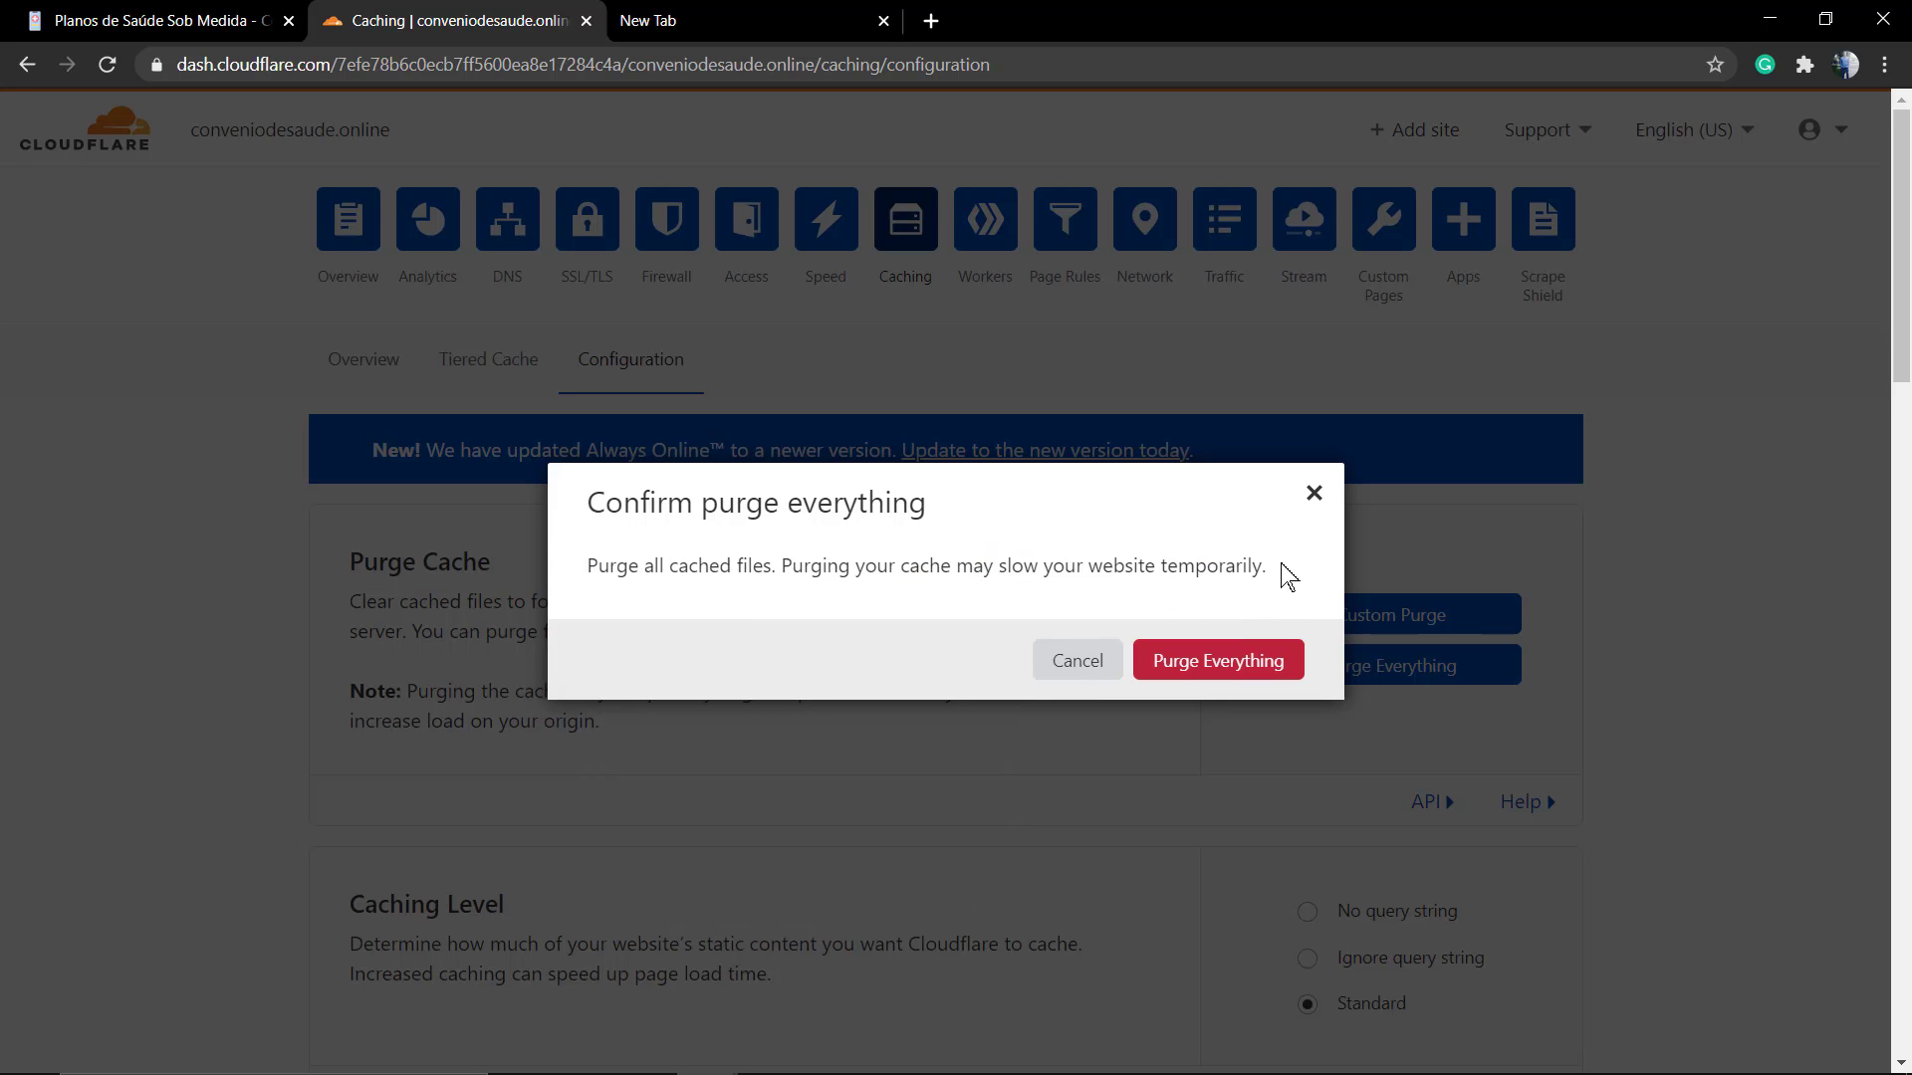
pyautogui.click(1238, 667)
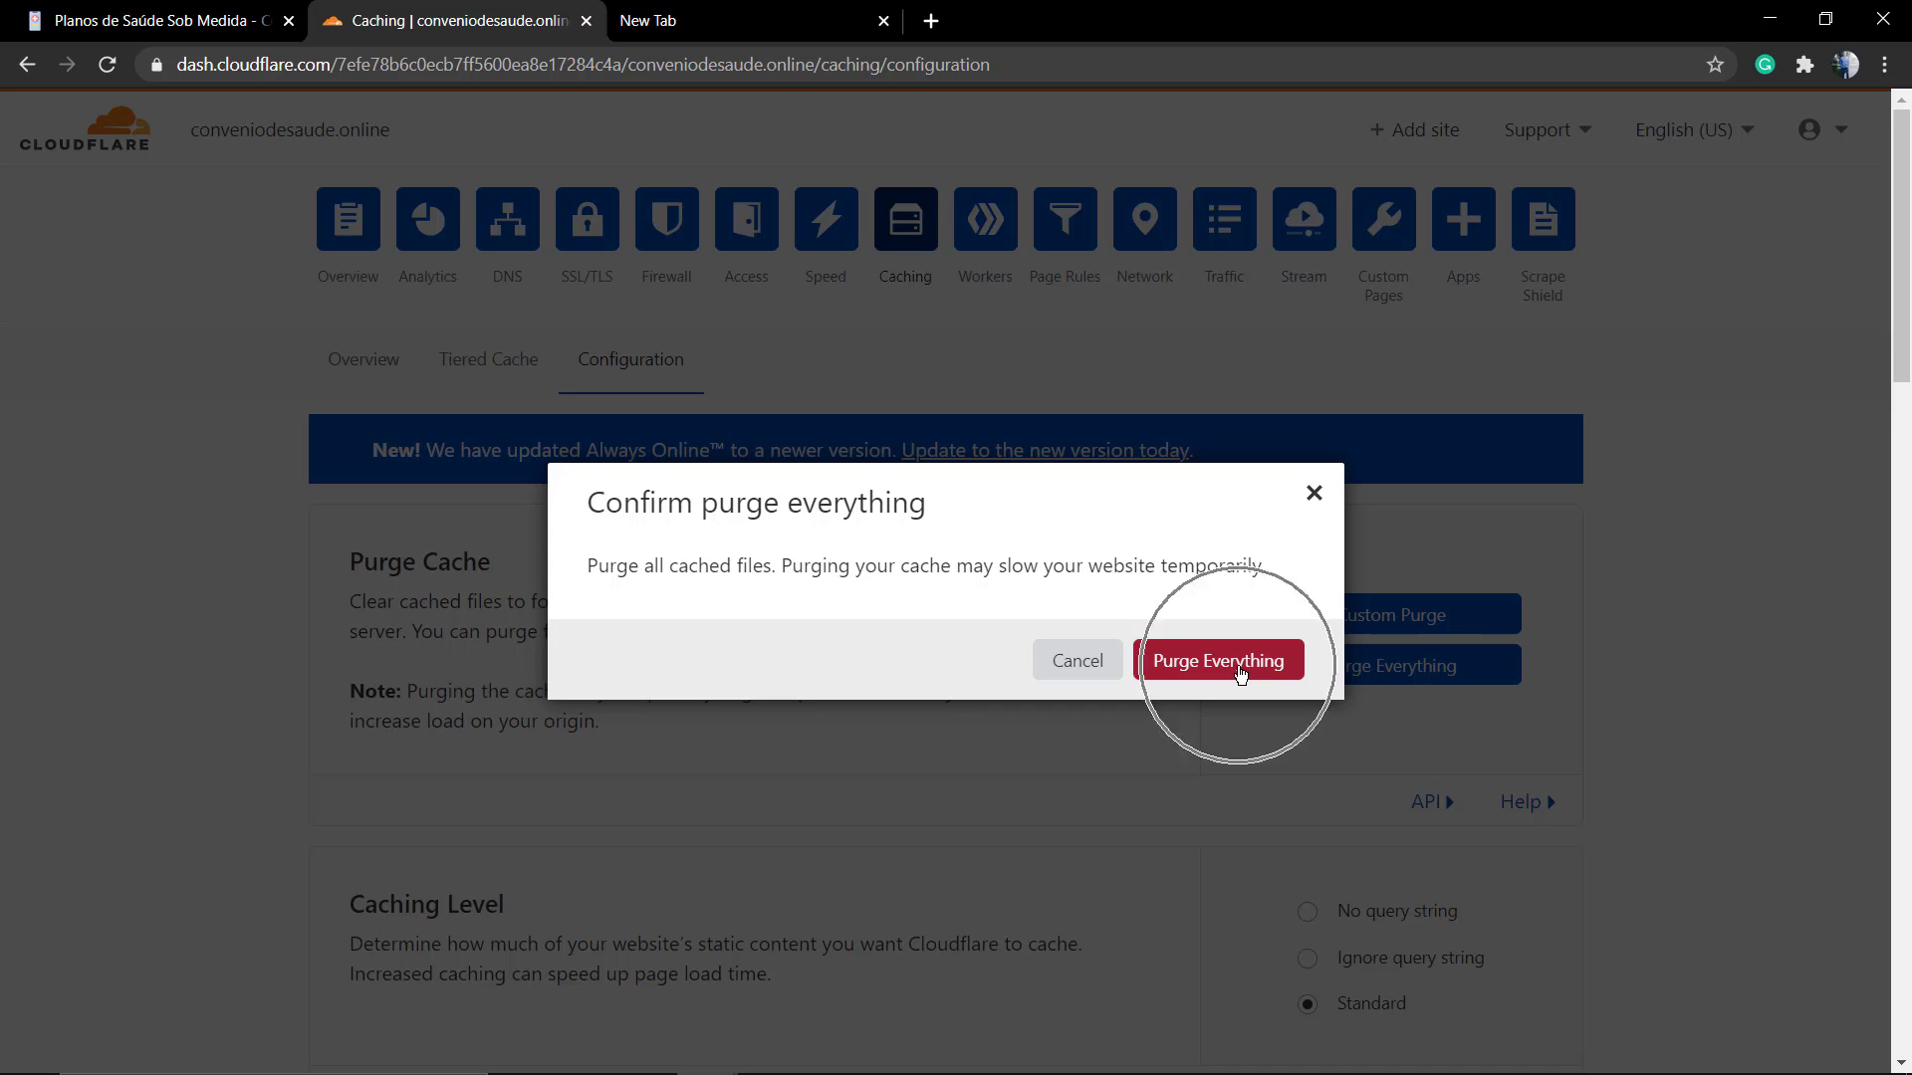
pyautogui.click(1313, 497)
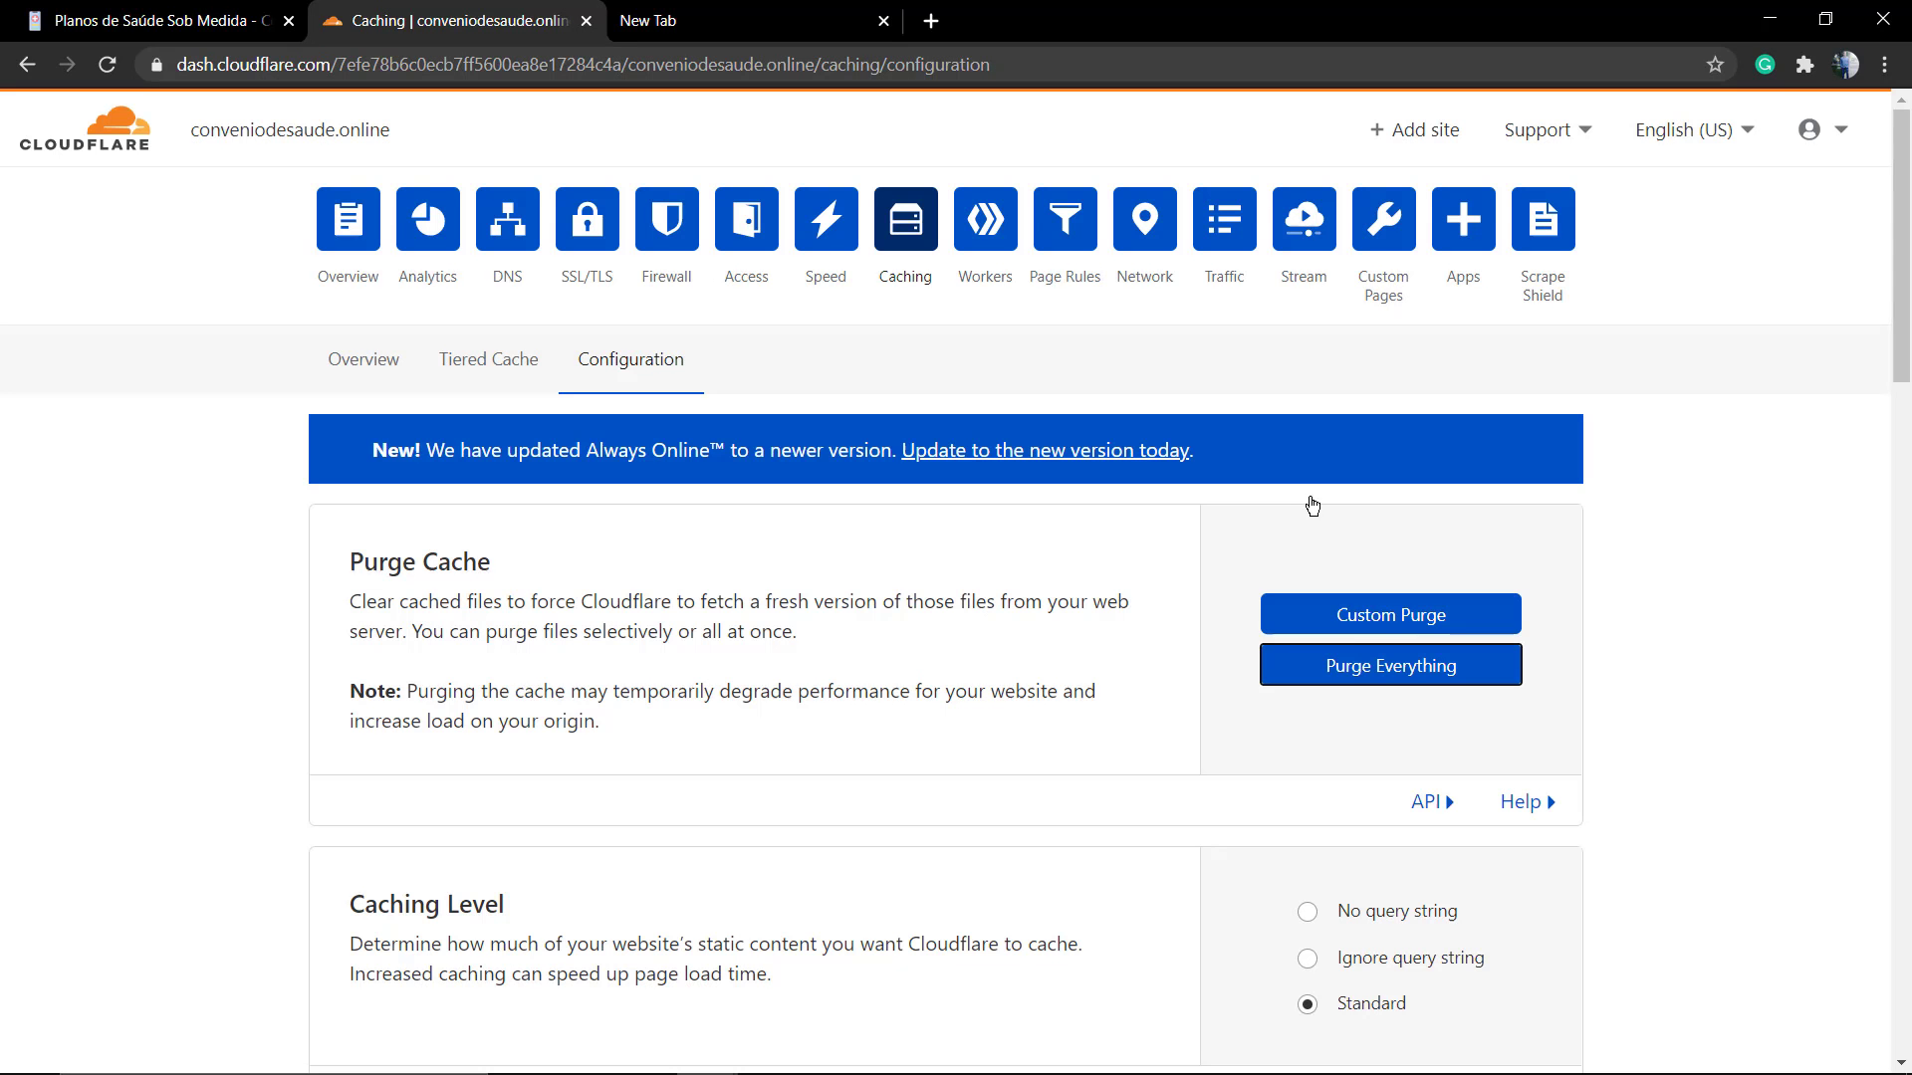